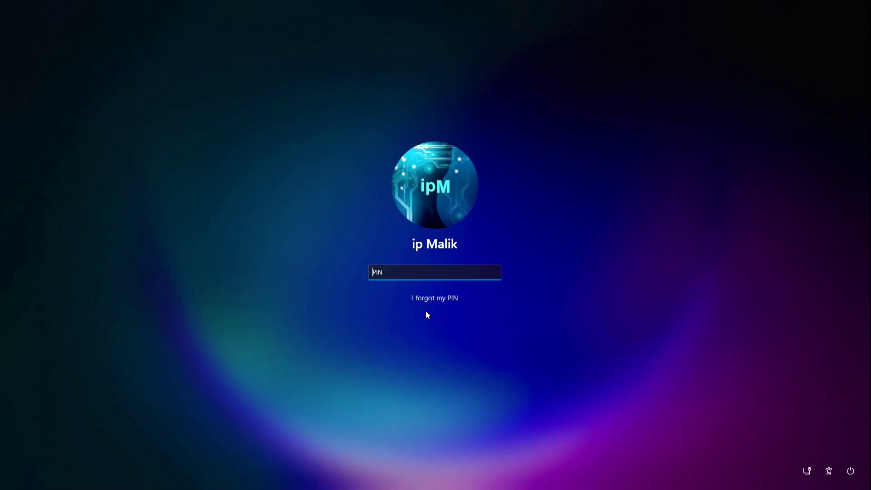
Step: Enter the PIN on the Windows 11 lock screen to sign in
type("•••")
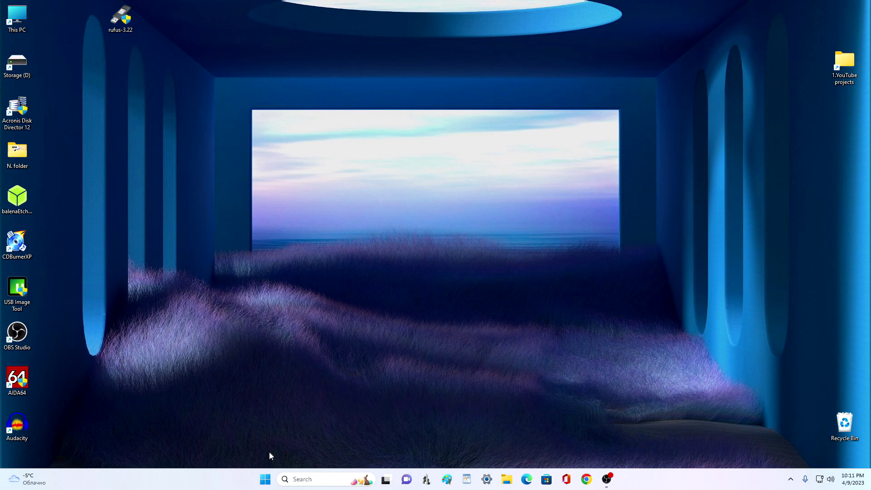
Step: Open Sign-in options under Accounts in the Settings app
left_click(265, 479)
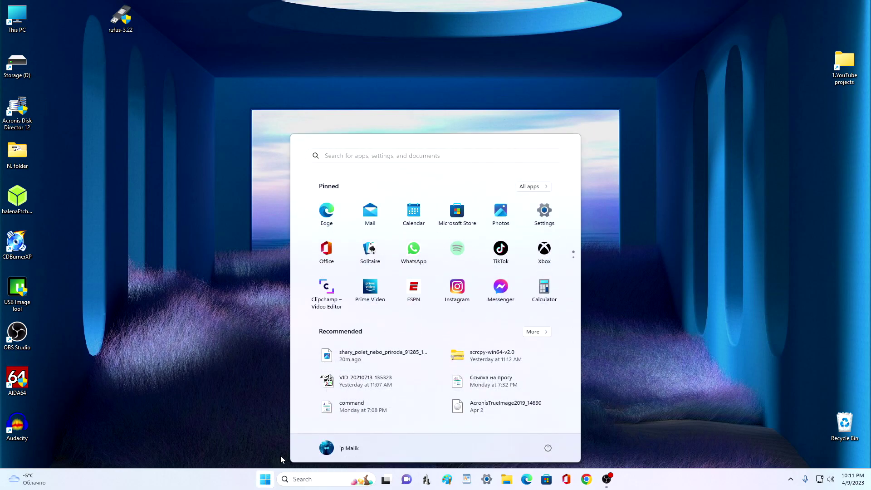
left_click(544, 219)
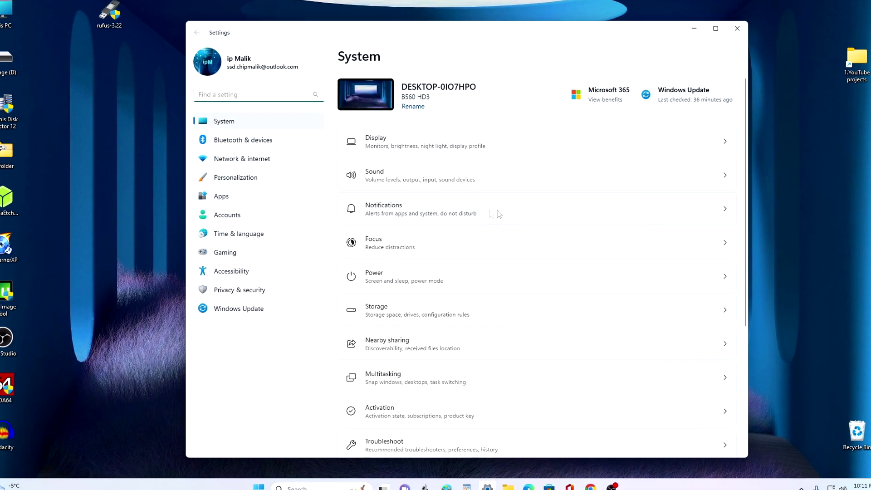
left_click(298, 219)
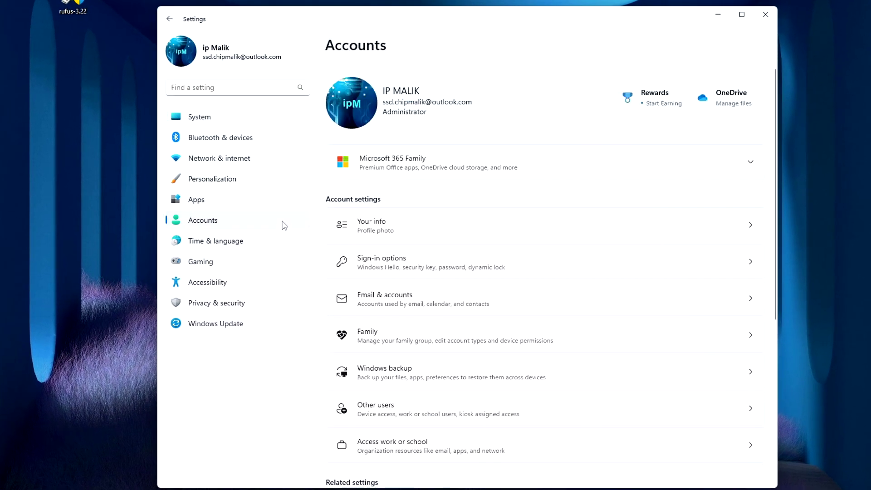
left_click(543, 270)
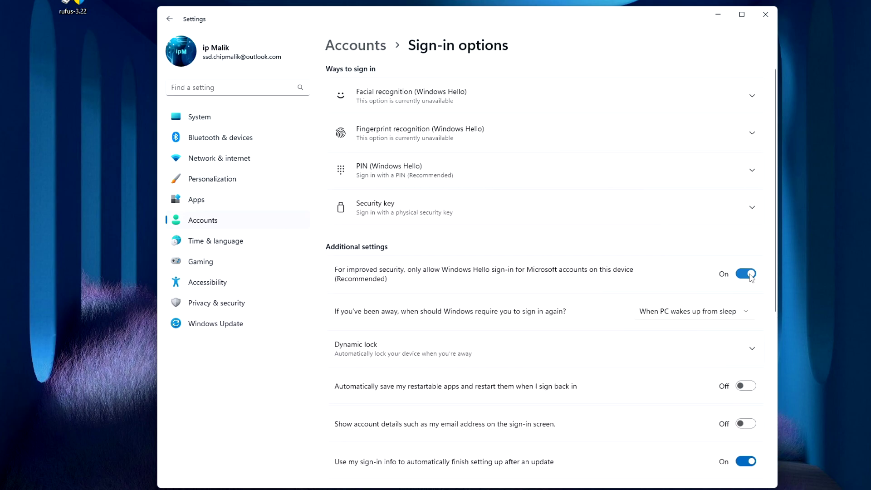
Step: Turn Windows Hello-only sign-in Off and set the 'sign in again' requirement to Never
left_click(751, 275)
left_click(751, 317)
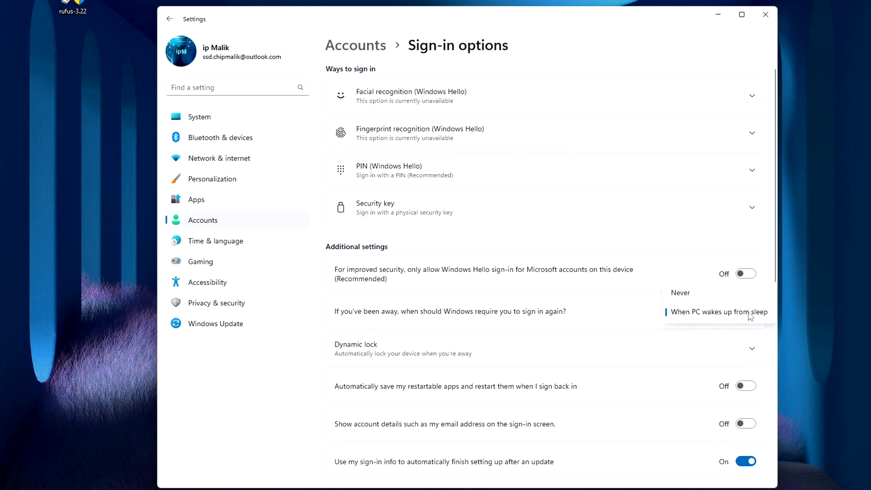
left_click(711, 296)
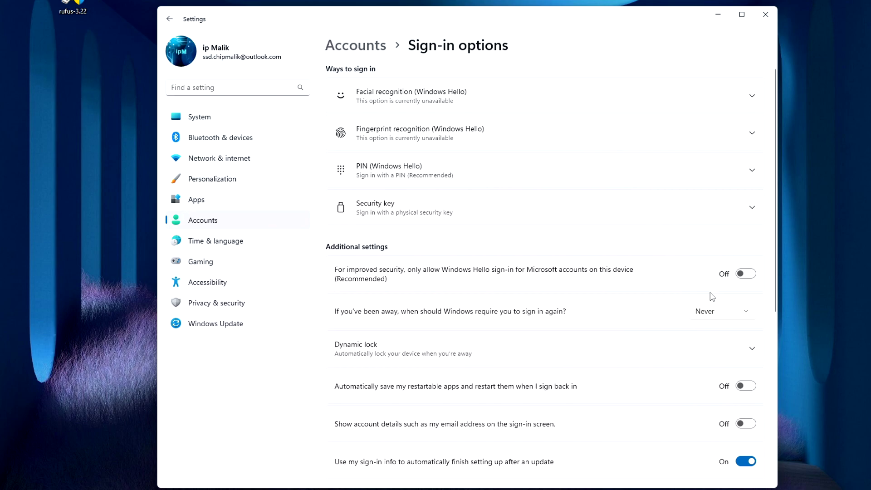
Step: Remove the PIN (Windows Hello), verify with the account password, and close Settings
left_click(605, 175)
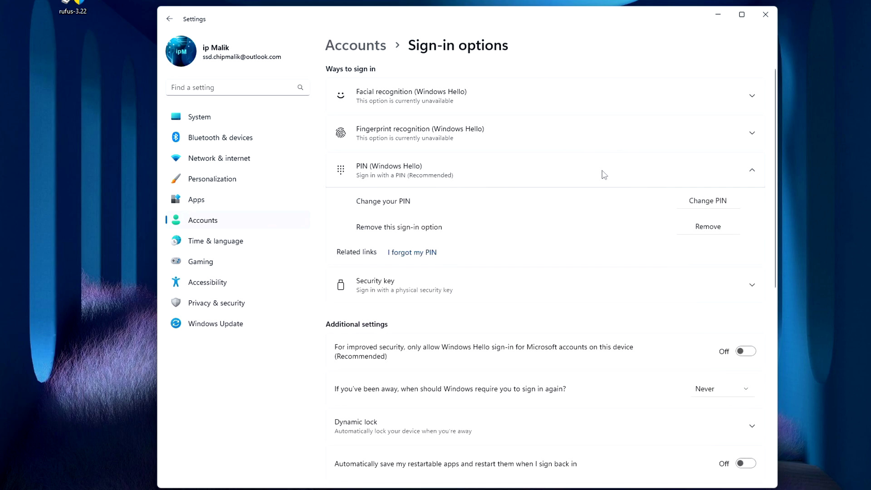
left_click(702, 231)
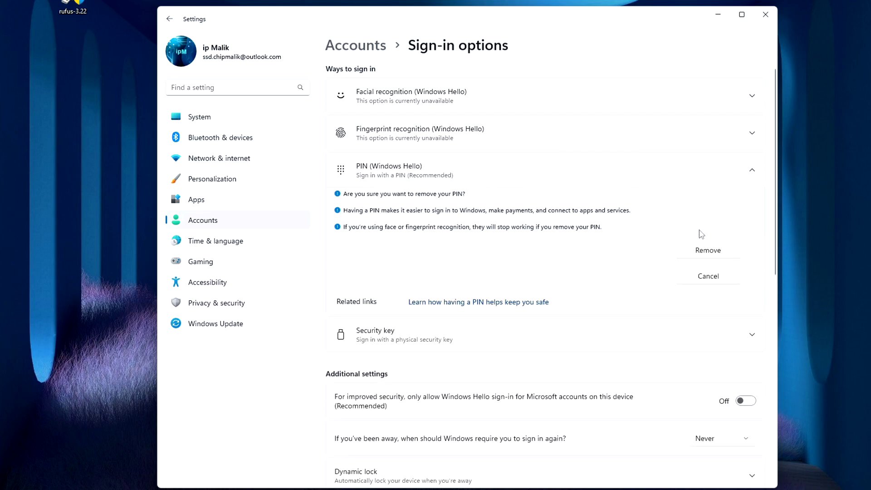
left_click(689, 254)
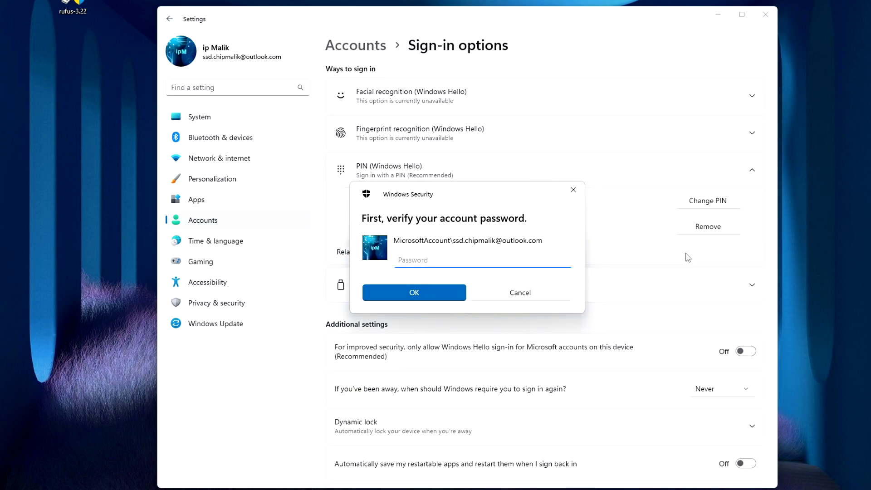
type("aaaaaaaaaa")
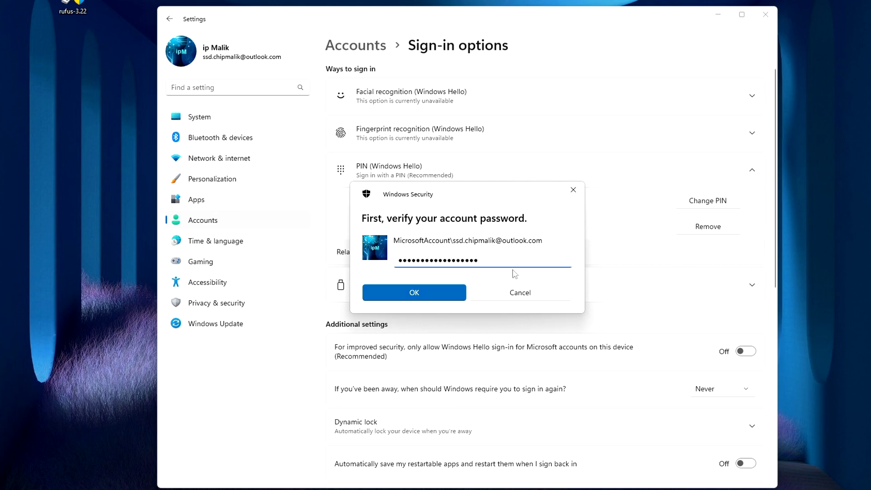
left_click(445, 297)
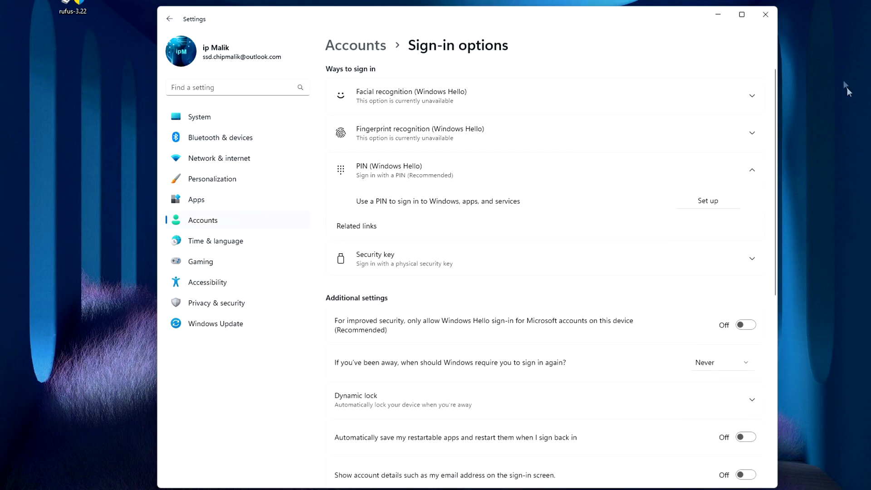
left_click(766, 14)
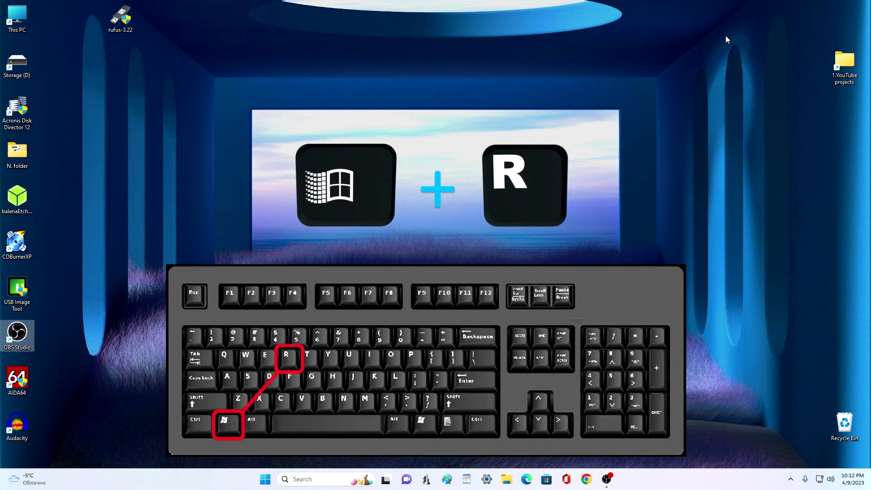
Step: Open the Run dialog with Win+R, centre it, and enter netplwiz
key("super+r")
left_click_drag(108, 377, 460, 94)
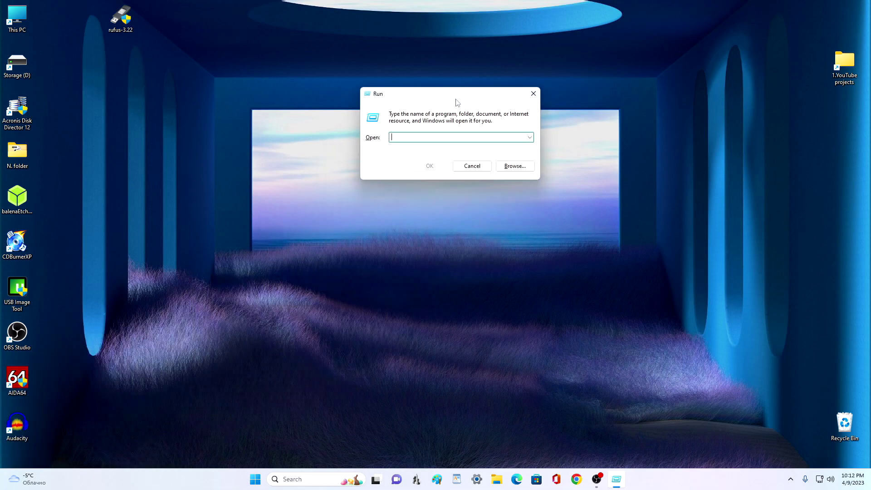
type("net")
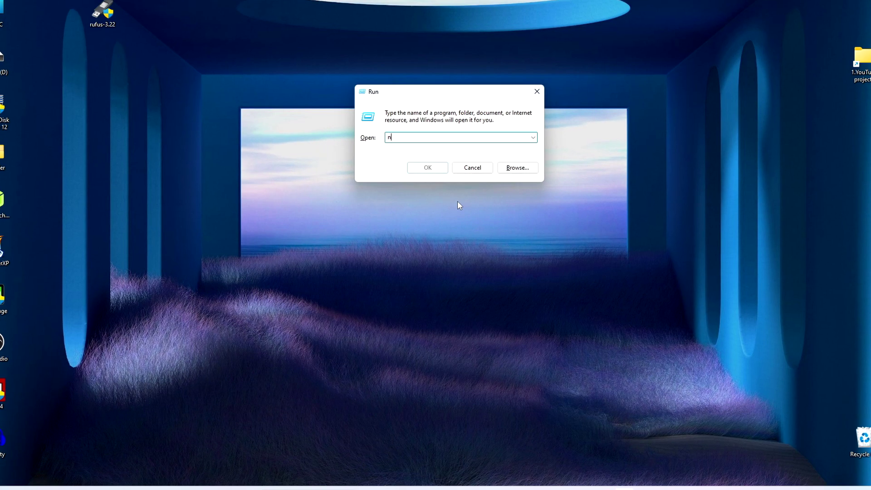
type("pl")
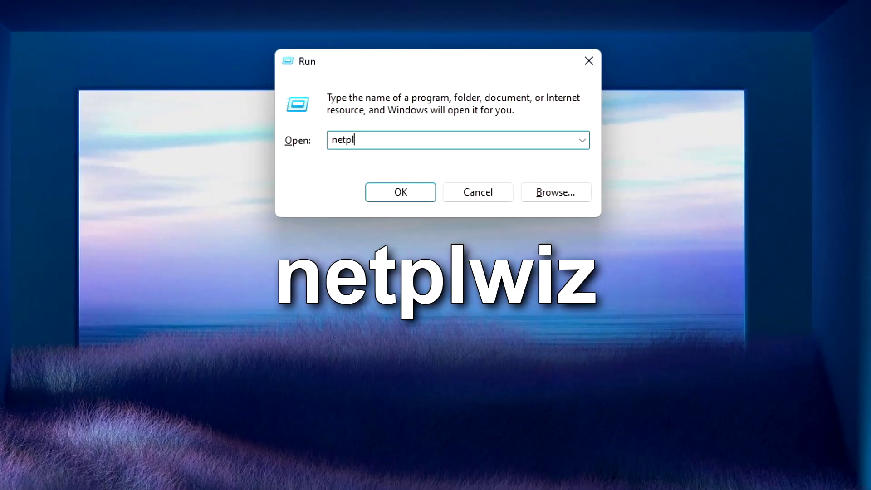
type("wiz")
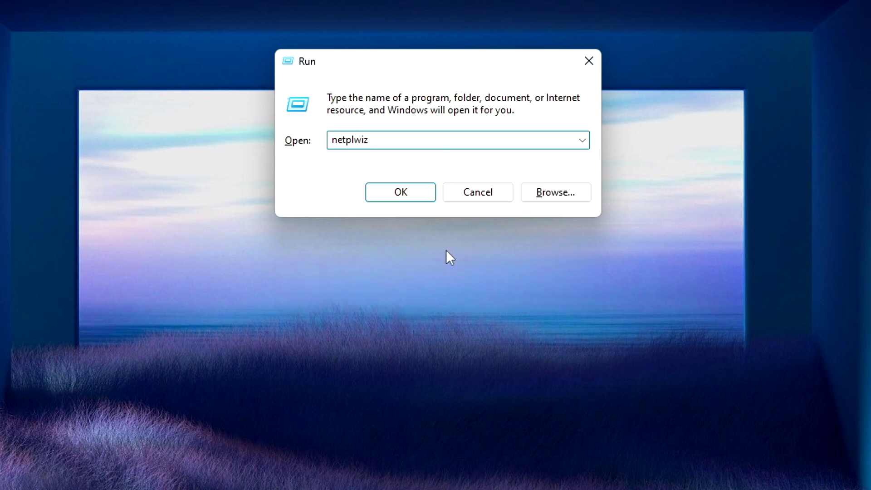
Step: In netplwiz, untick 'Users must enter a user name and password' and save the automatic sign-in password
left_click(401, 193)
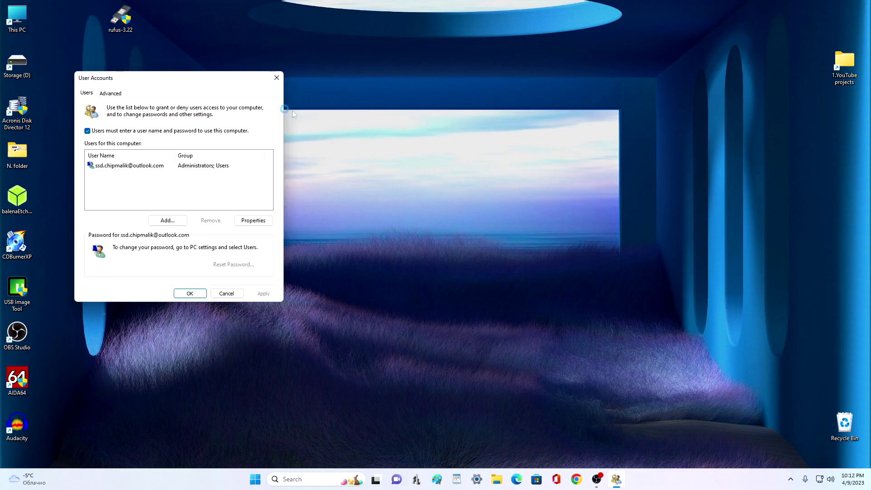
left_click_drag(187, 80, 424, 94)
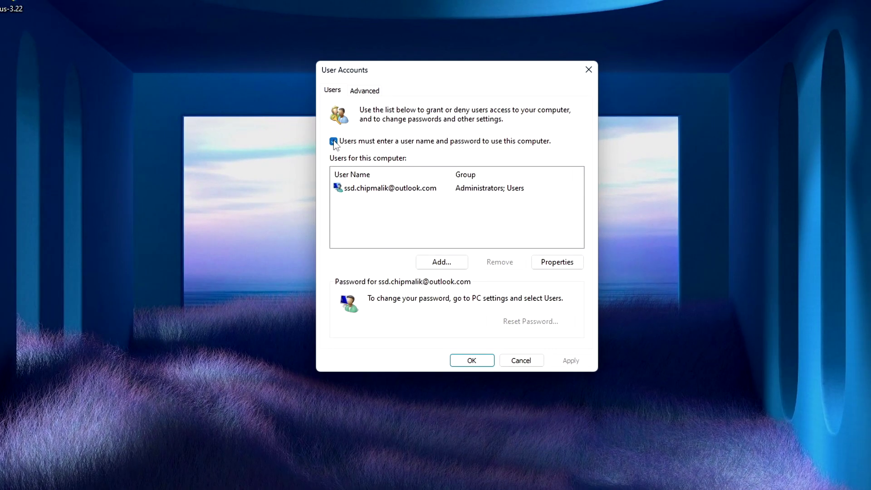
left_click(333, 141)
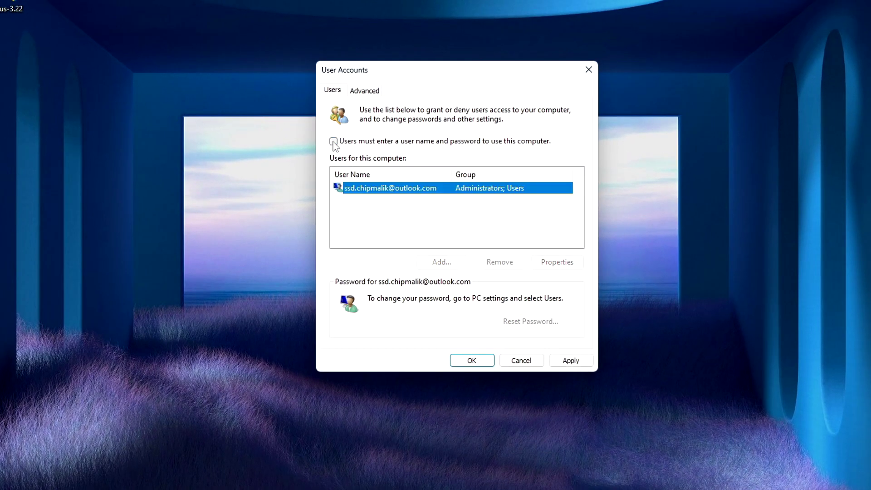
left_click(571, 361)
type("•••")
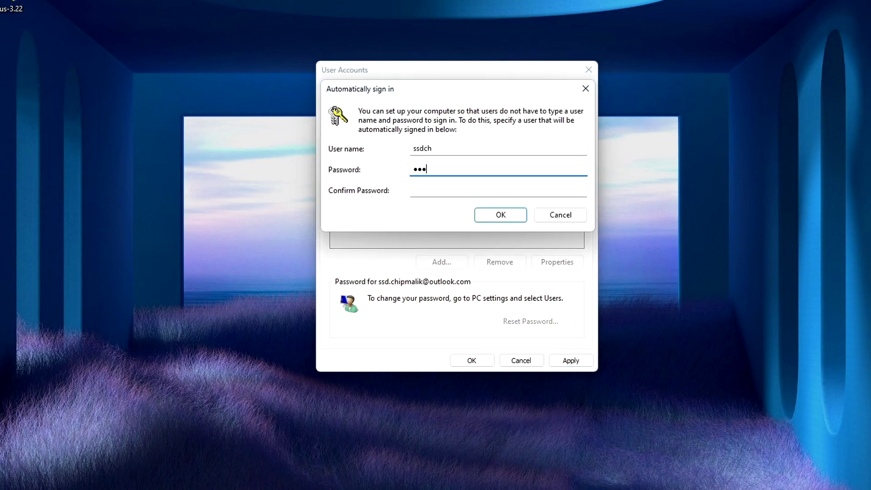
type("•••••••••••••••")
left_click(499, 193)
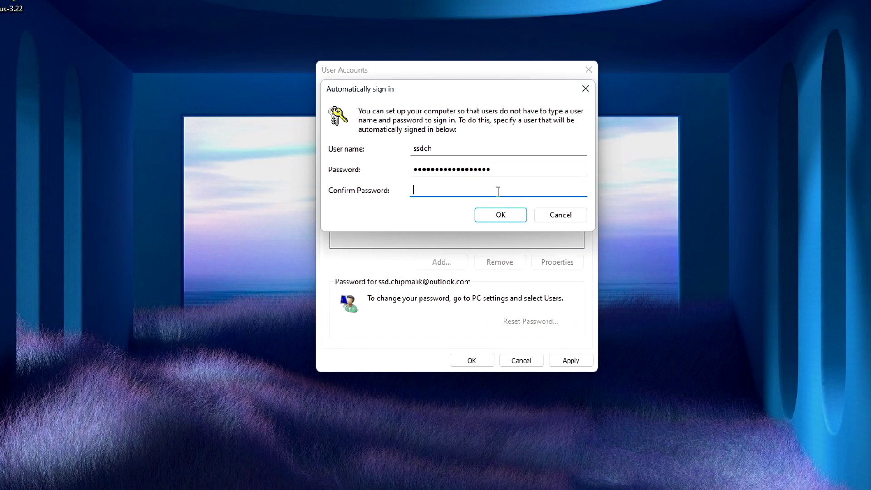
type("•••••••••••••••••")
left_click(522, 220)
Step: Close User Accounts with OK and restart the PC from the Start button's context menu
left_click(488, 360)
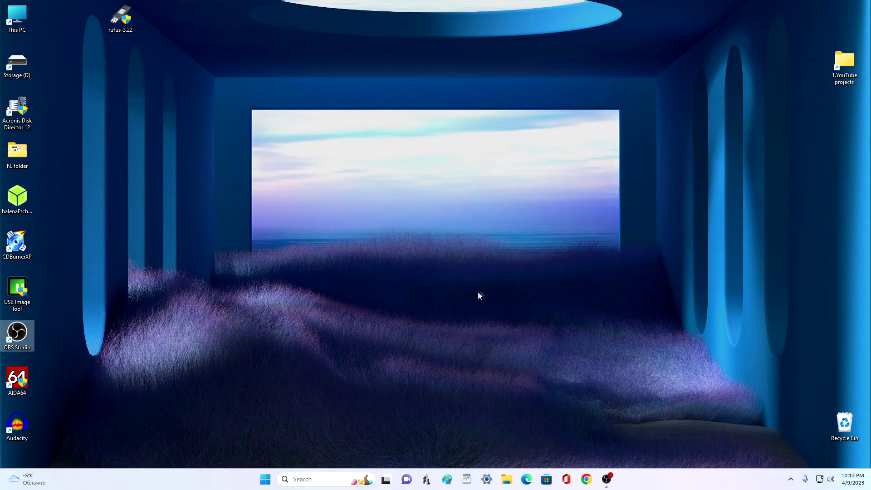
right_click(266, 478)
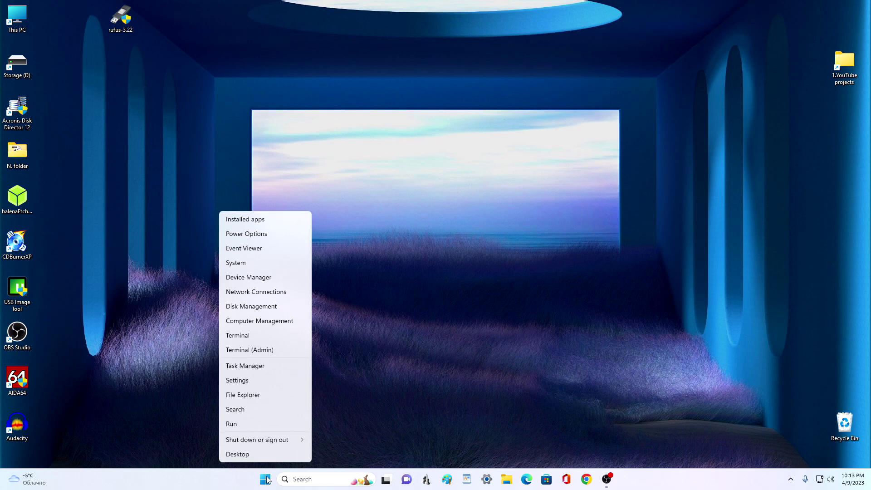
mouse_move(290, 440)
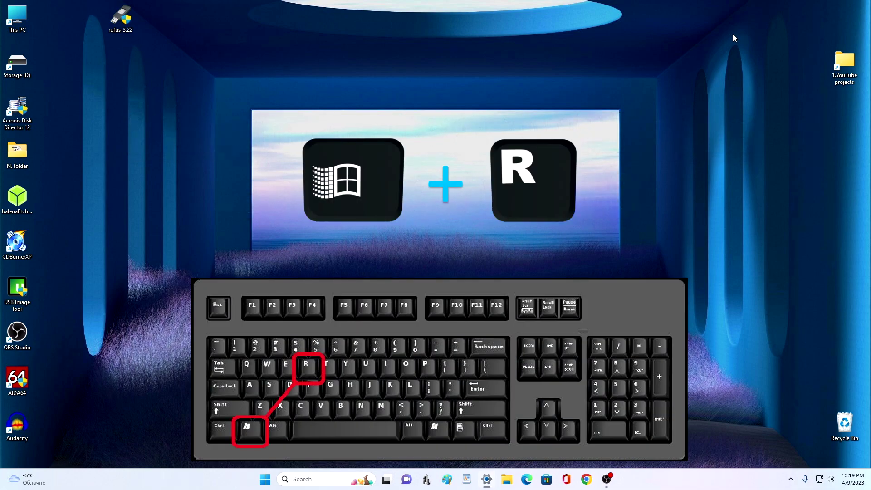
Step: Rerun netplwiz, tick 'Users must enter a user name and password to use this computer', apply, and close
key("super+r")
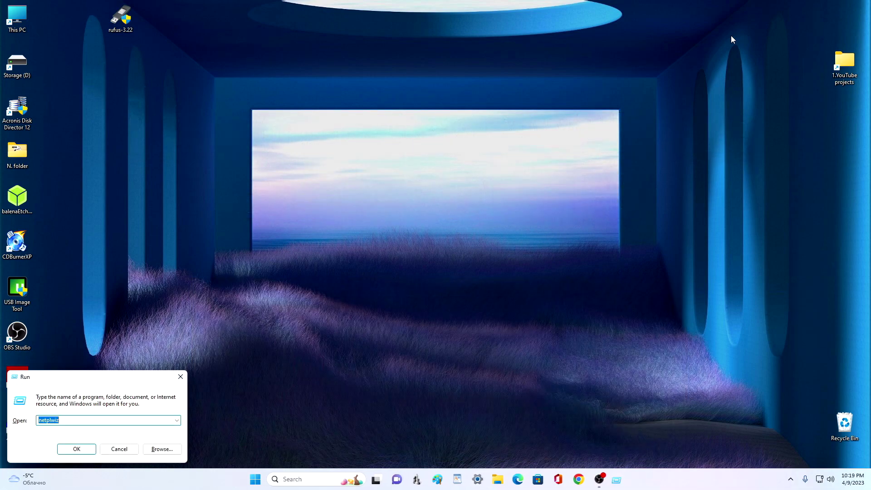
left_click_drag(135, 377, 474, 94)
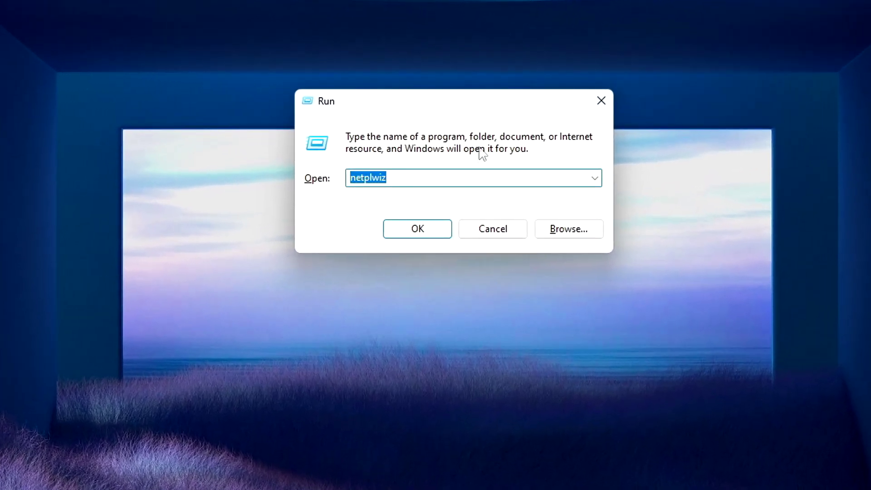
left_click(448, 160)
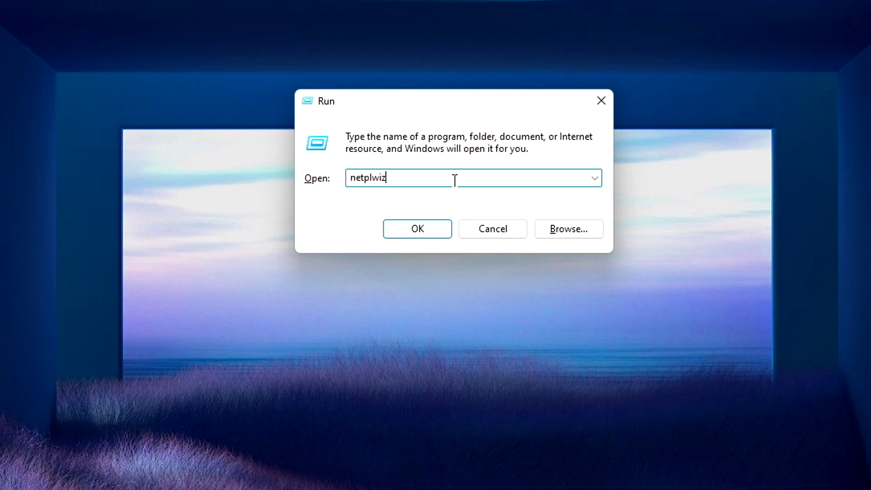
left_click(438, 232)
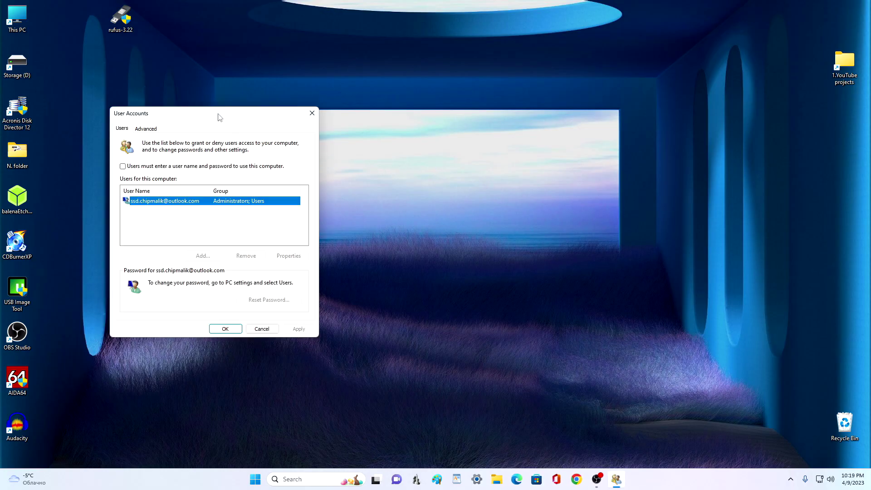
left_click_drag(220, 117, 447, 88)
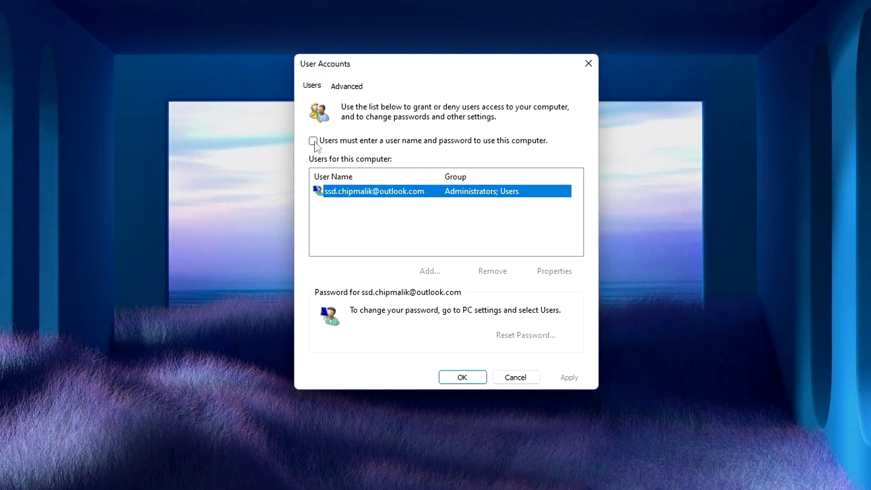
left_click(323, 139)
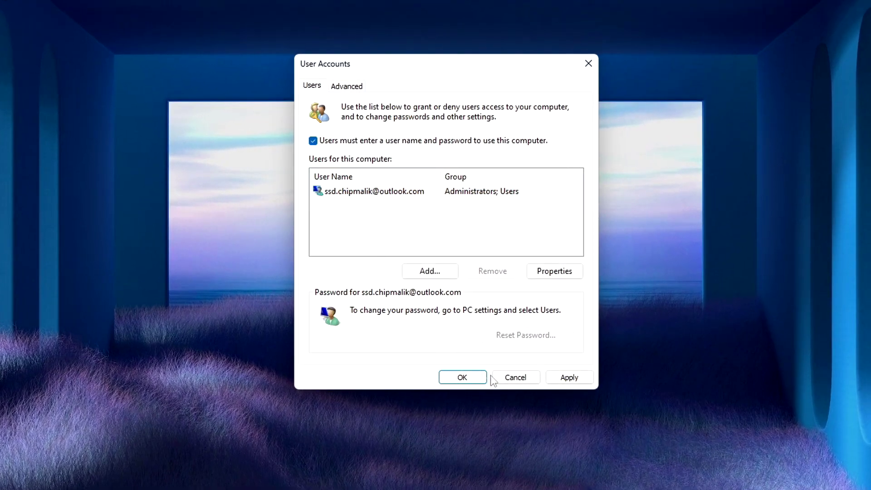
left_click(562, 380)
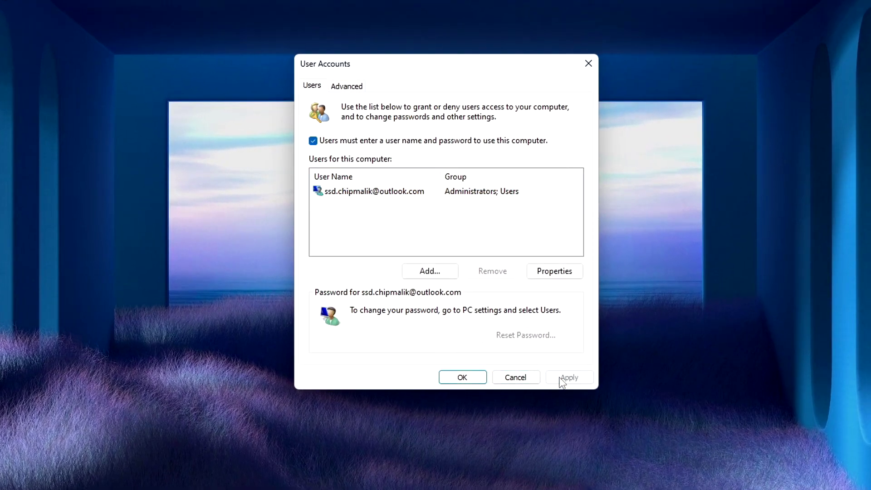
left_click(478, 379)
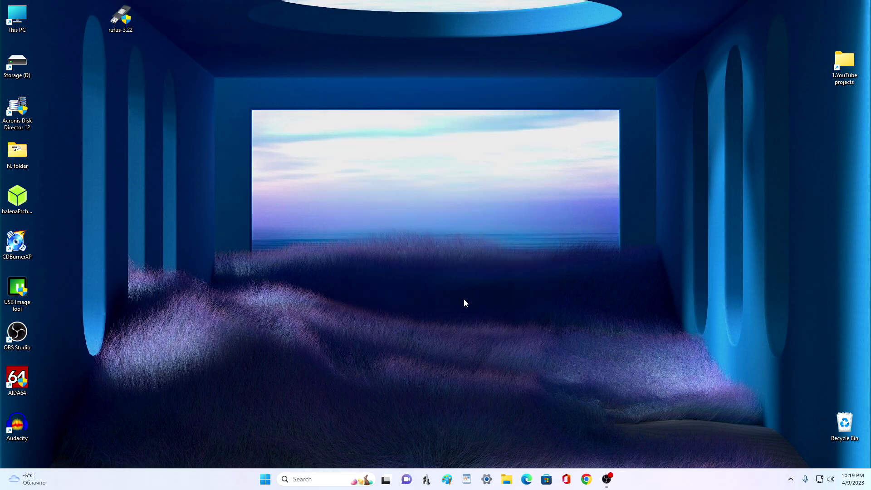
Step: Open Settings > Accounts > Sign-in options and expand PIN (Windows Hello)
left_click(265, 479)
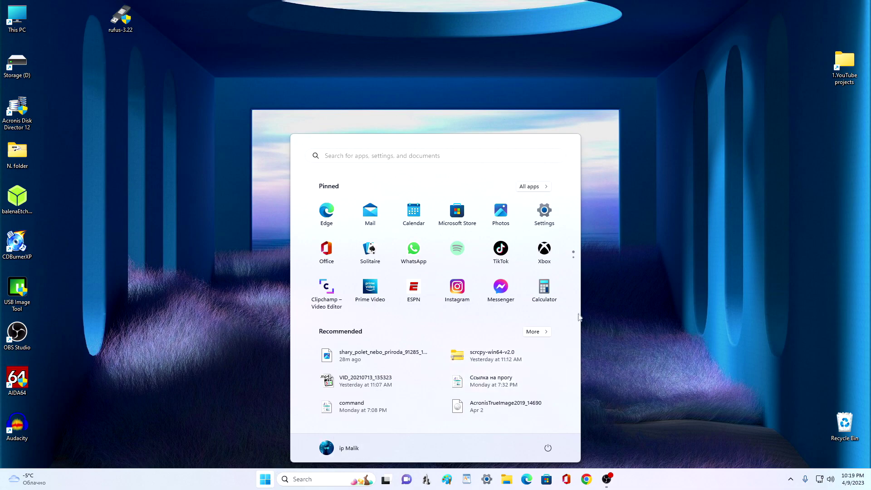
left_click(547, 216)
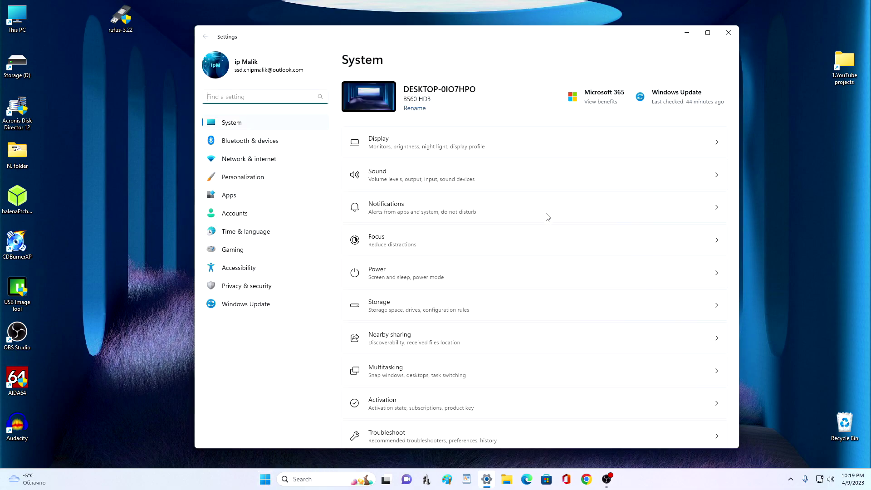
left_click(317, 222)
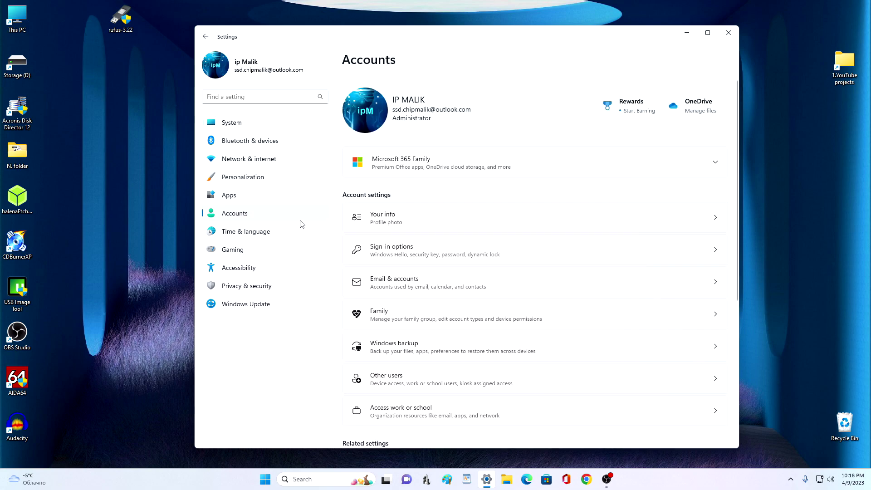
left_click(562, 254)
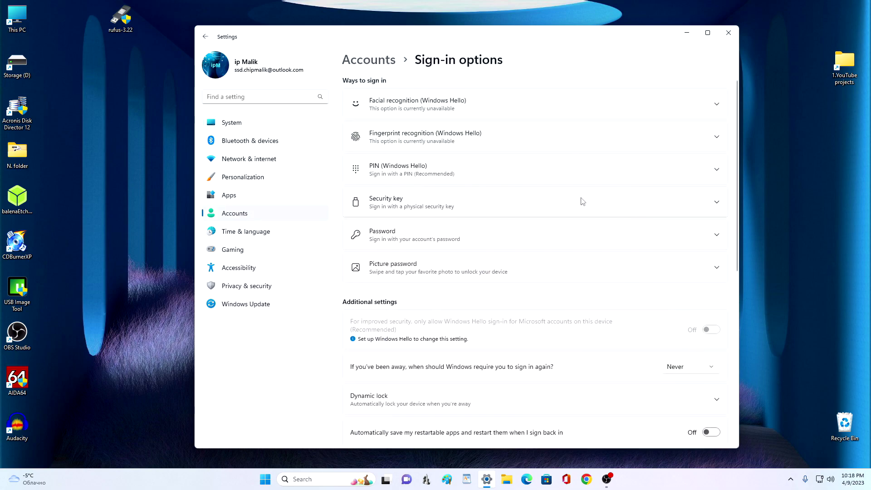
left_click(602, 174)
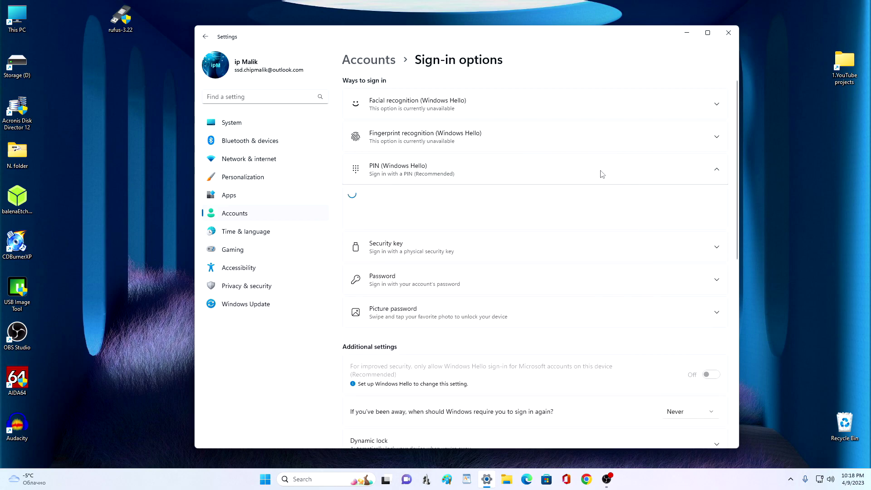
Step: Set up a new PIN, entering it and then confirming it
left_click(667, 202)
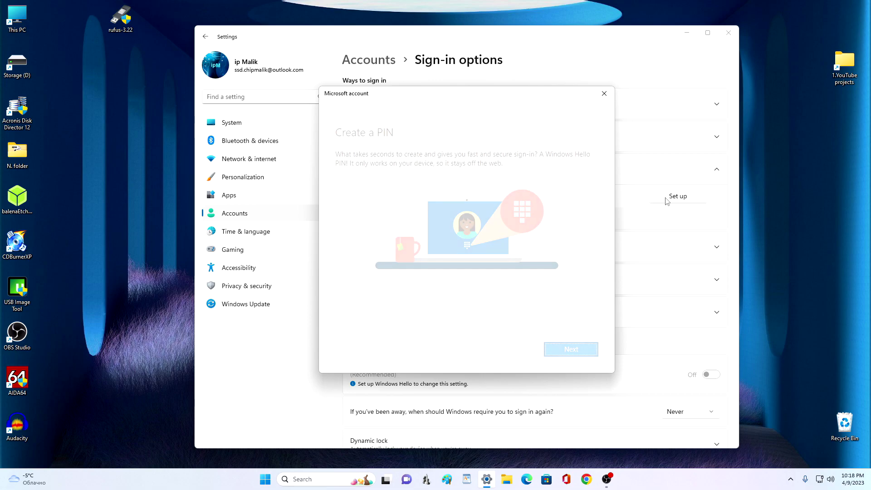
left_click(571, 350)
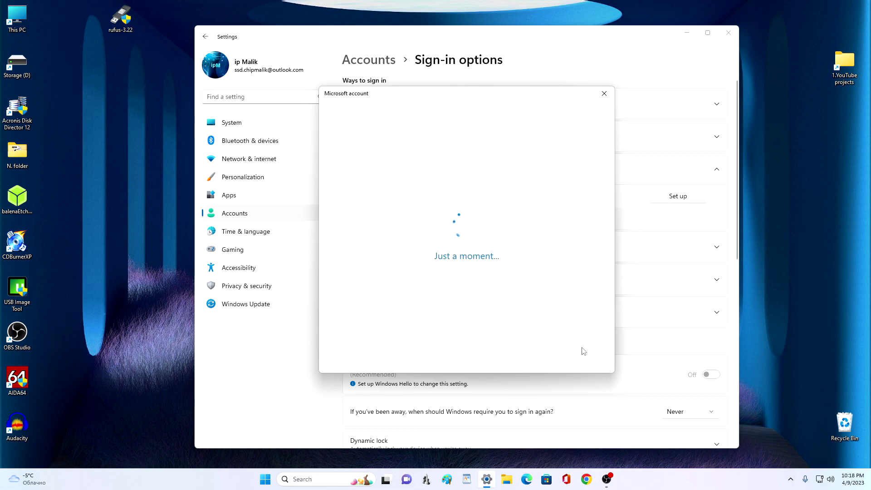
type("1")
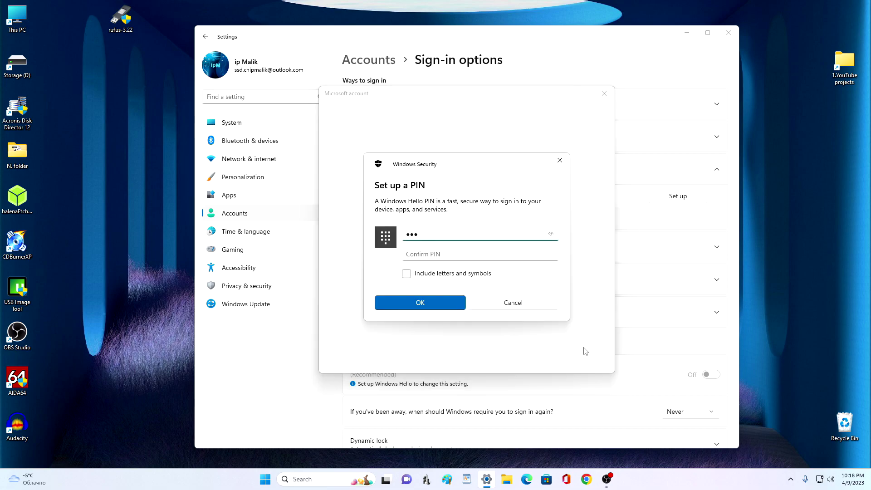
left_click(506, 257)
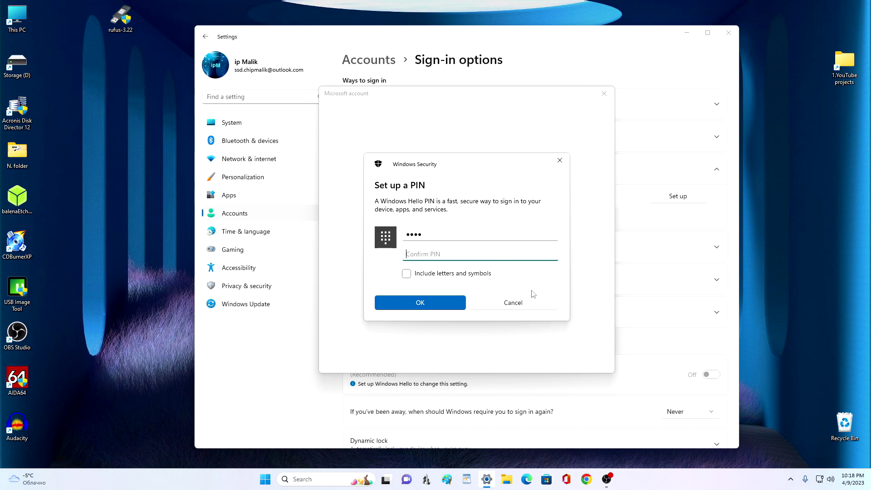
type("12")
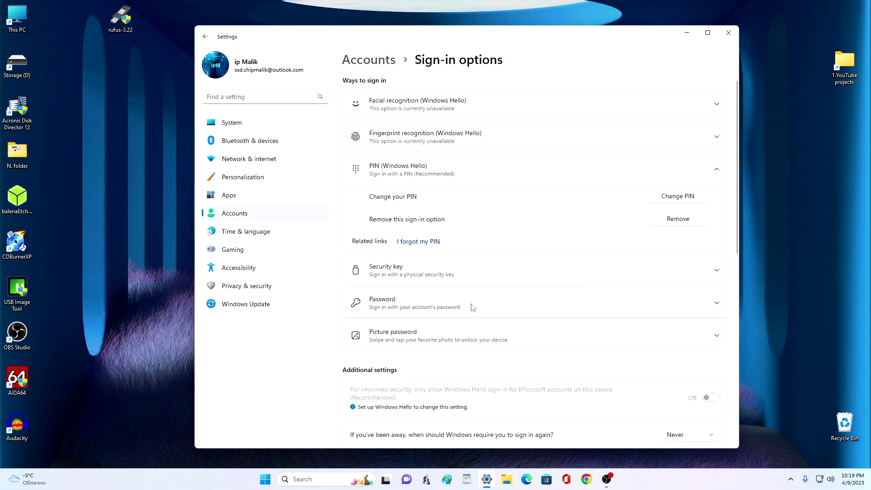
Step: Restart the PC and sign back in on the lock screen with the new PIN
left_click(733, 38)
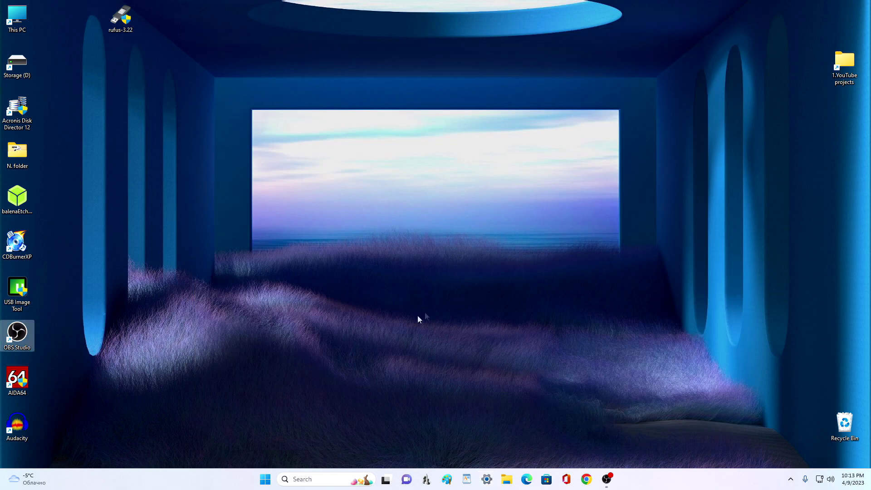
right_click(265, 480)
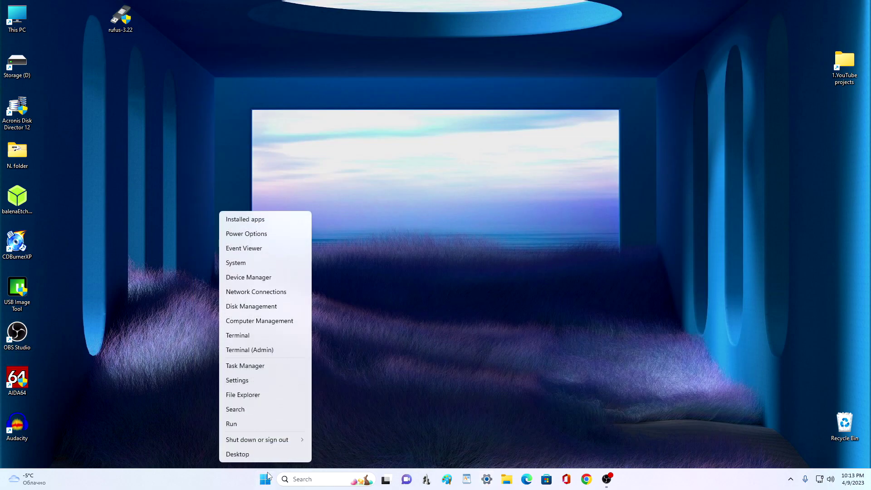
mouse_move(262, 444)
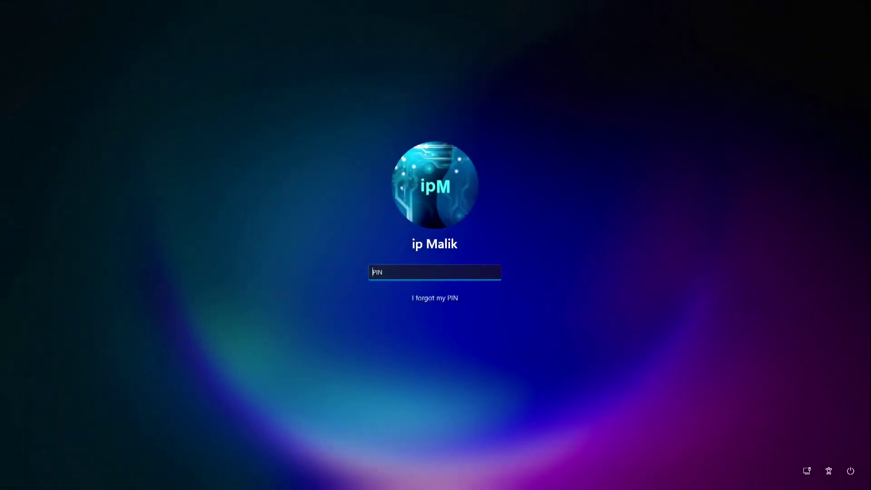
type("1111")
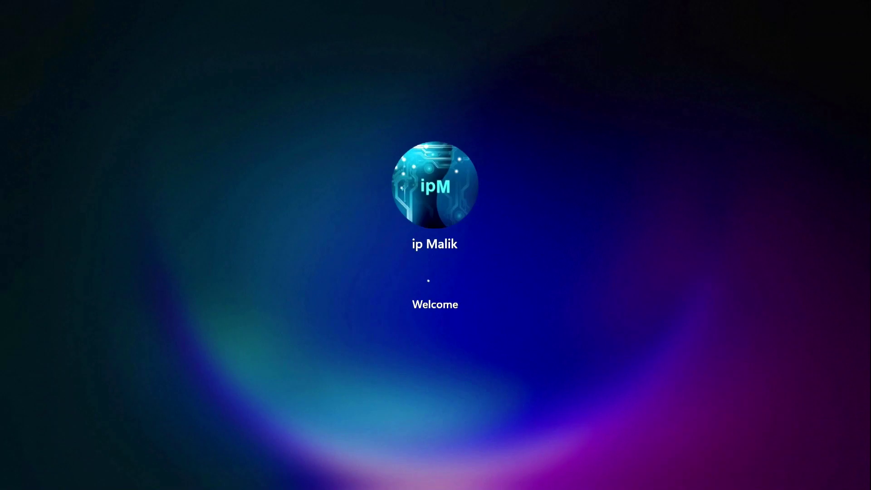